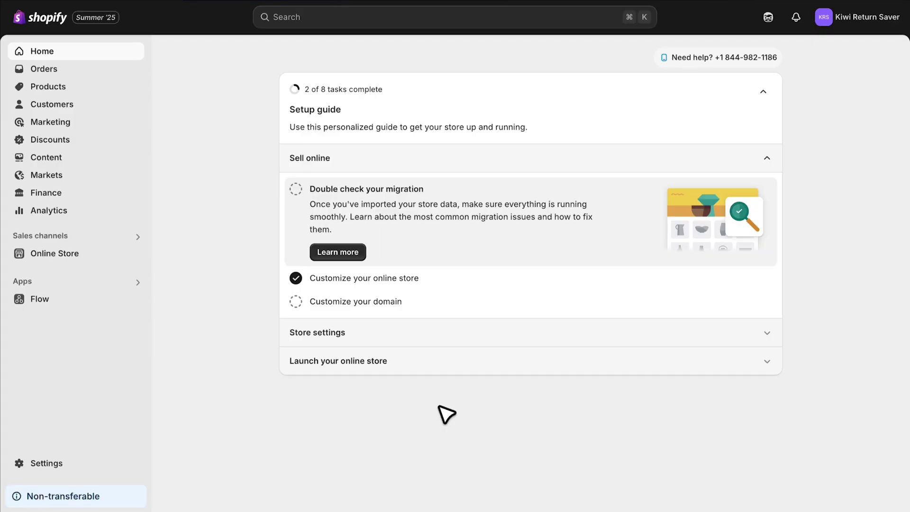
Step: Open the discount campaigns of the installed Kiwi - Return Saver (staging) app
{"action": "left_click", "coordinate": [66, 278]}
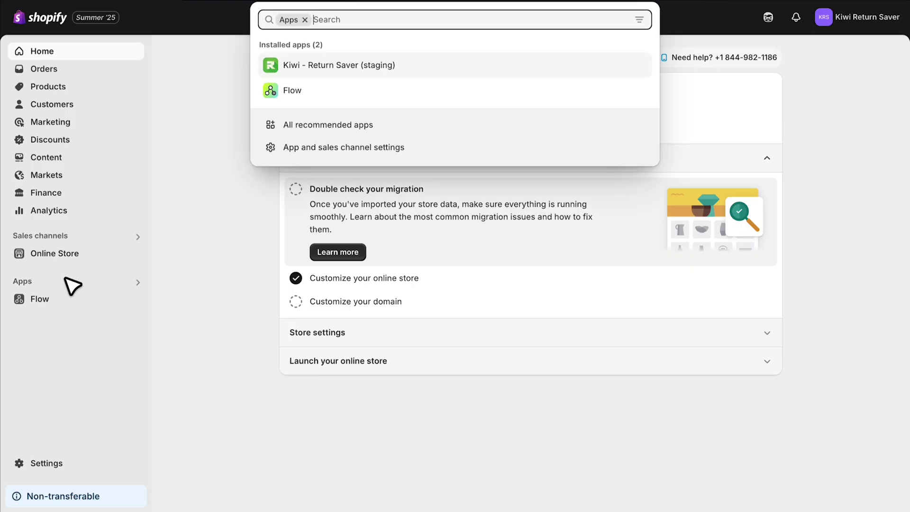
{"action": "left_click", "coordinate": [397, 73]}
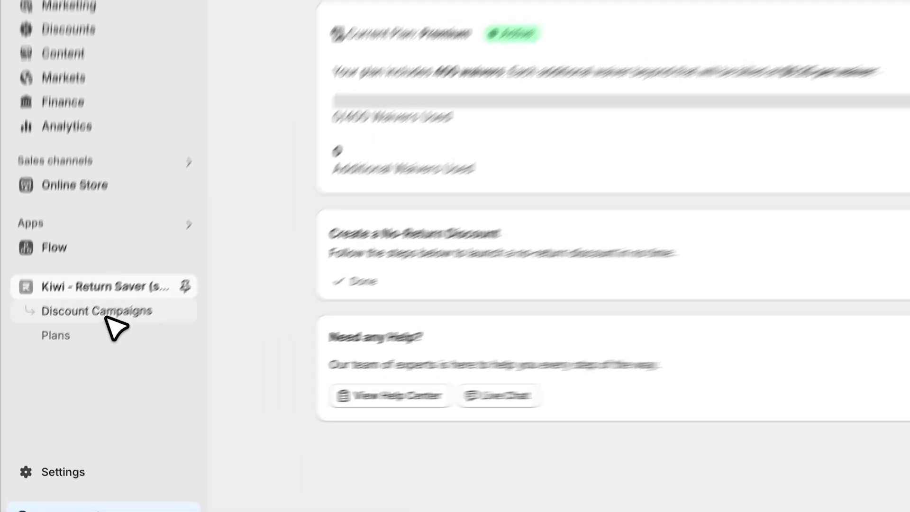
{"action": "left_click", "coordinate": [75, 348]}
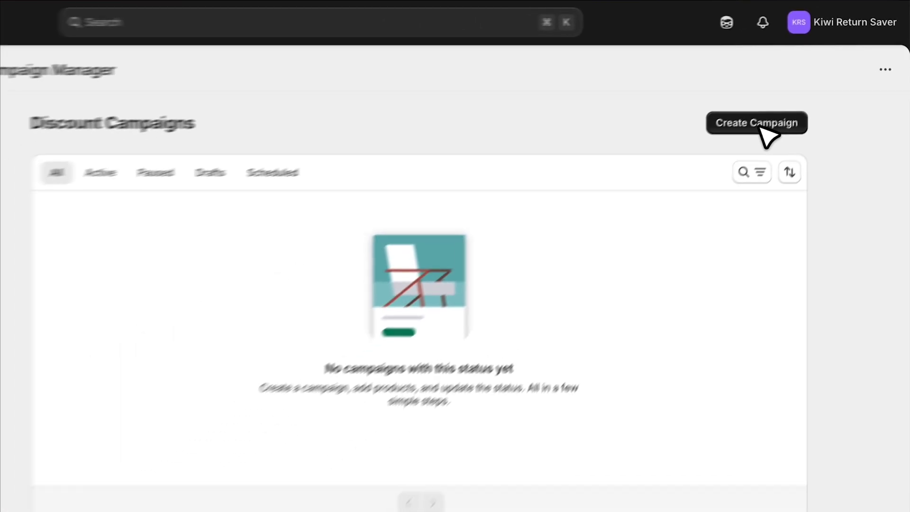
Step: Create a new discount campaign and name it "Summer Final Sale Discount"
{"action": "left_click", "coordinate": [675, 192]}
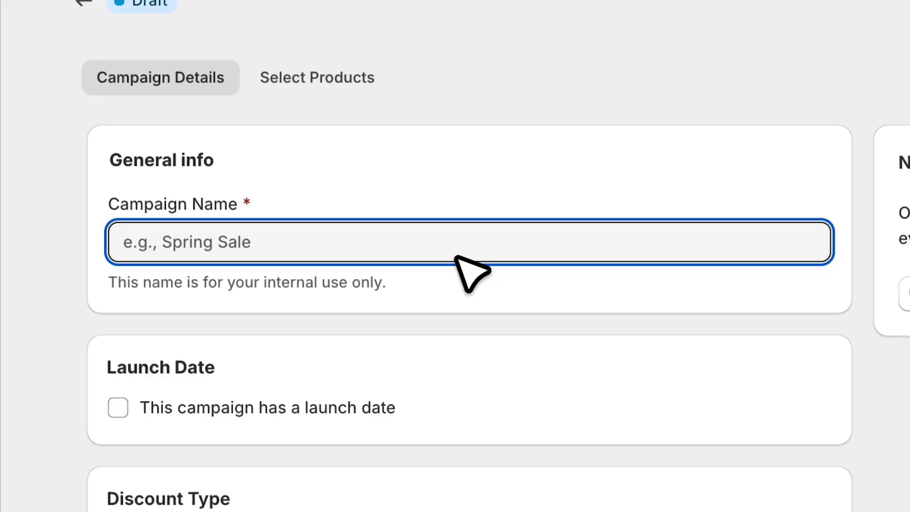
{"action": "type", "text": "Summer Final"}
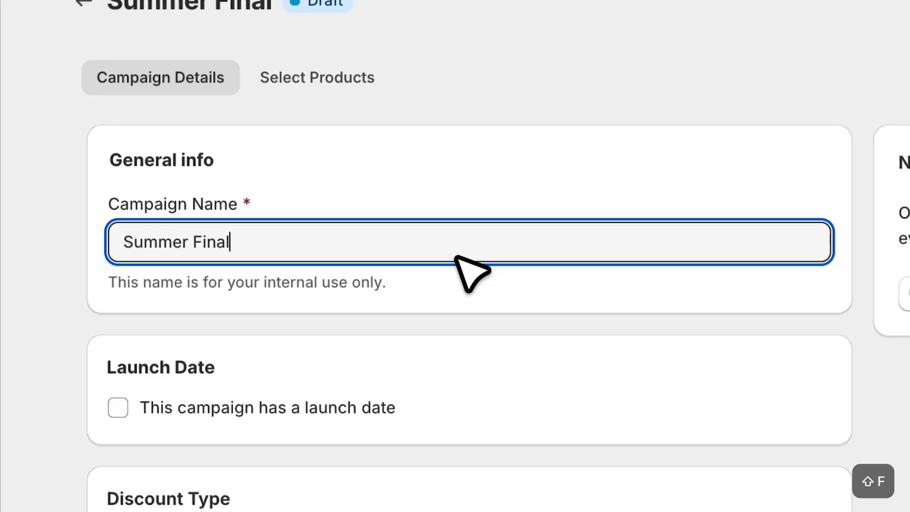
{"action": "type", "text": " Sale Discount"}
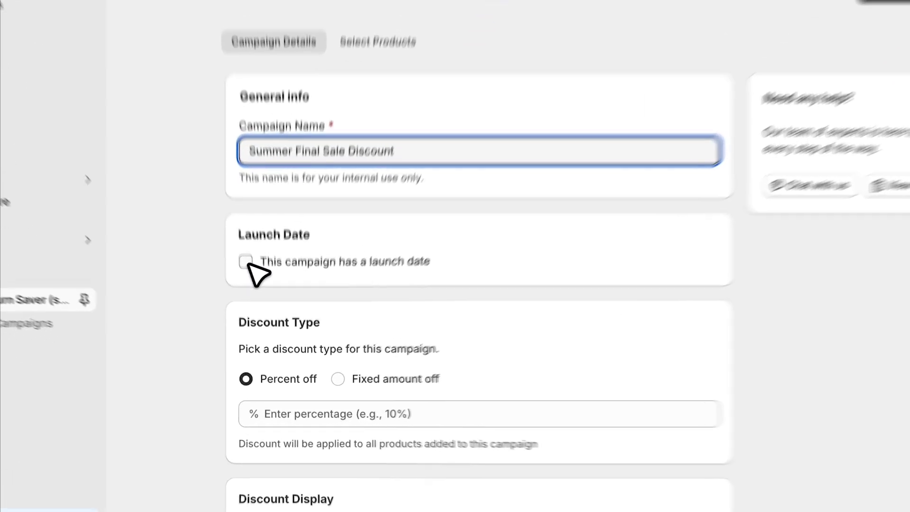
{"action": "left_click", "coordinate": [258, 298]}
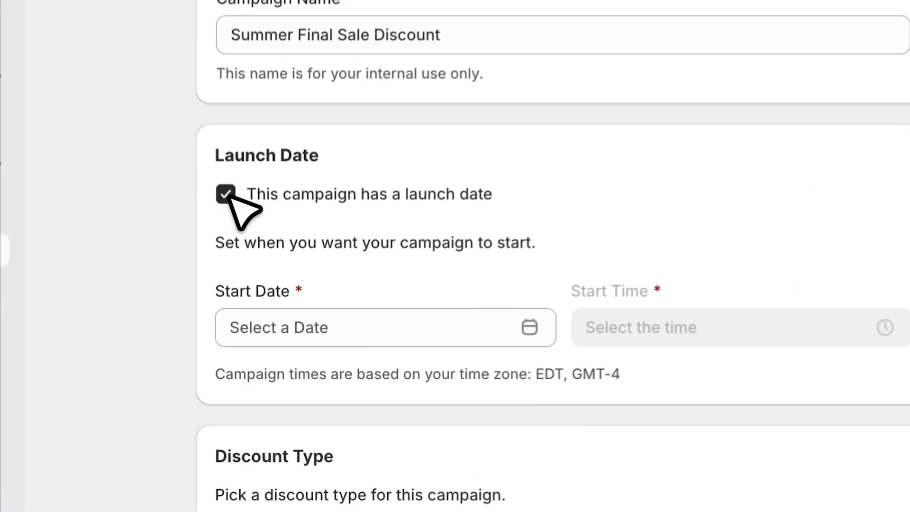
{"action": "left_click", "coordinate": [397, 332]}
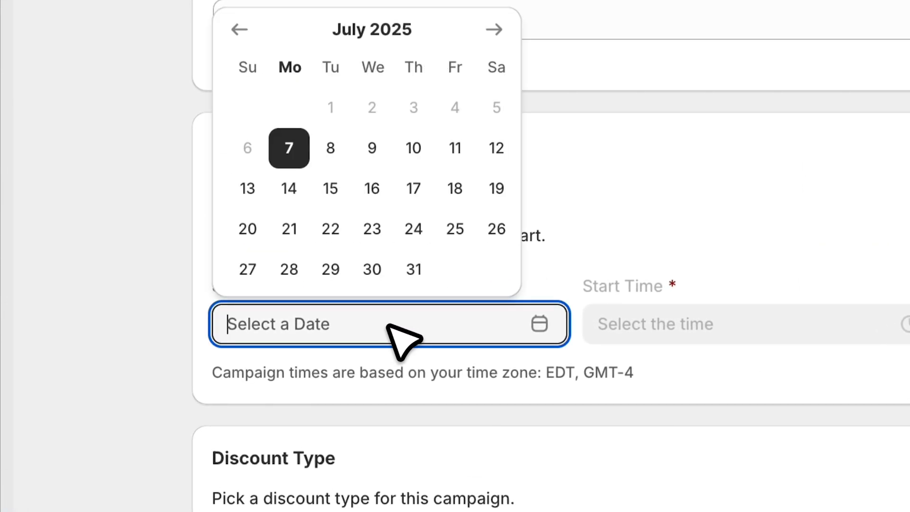
{"action": "left_click", "coordinate": [414, 266]}
{"action": "left_click", "coordinate": [737, 322]}
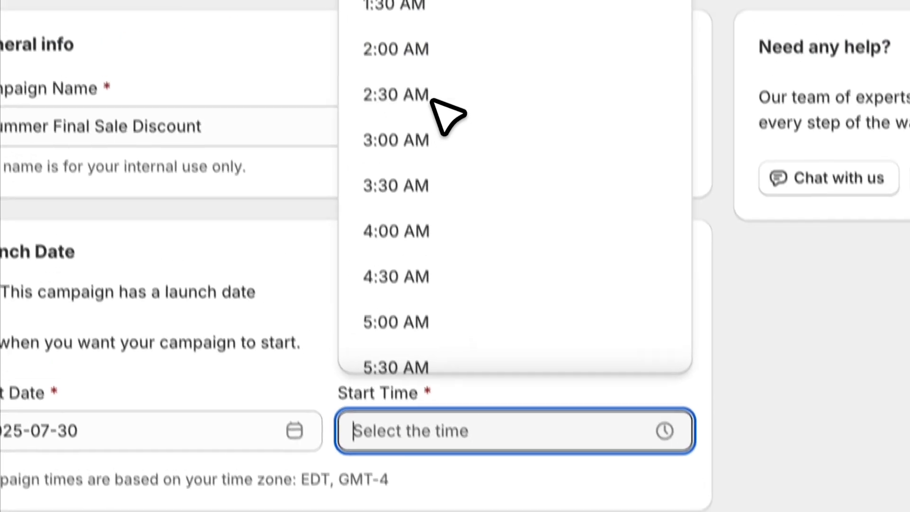
{"action": "left_click", "coordinate": [433, 51]}
{"action": "scroll", "coordinate": [466, 441], "scroll_direction": "down", "scroll_amount": 3}
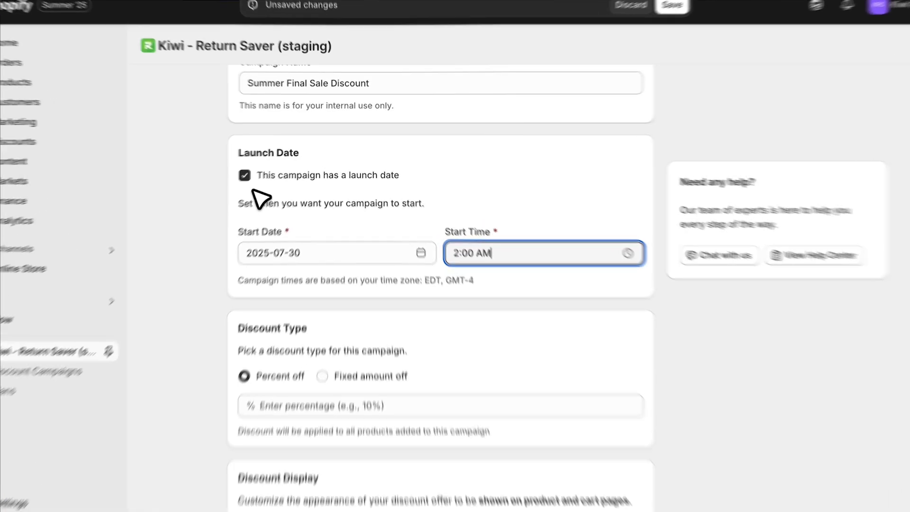
{"action": "left_click", "coordinate": [245, 175]}
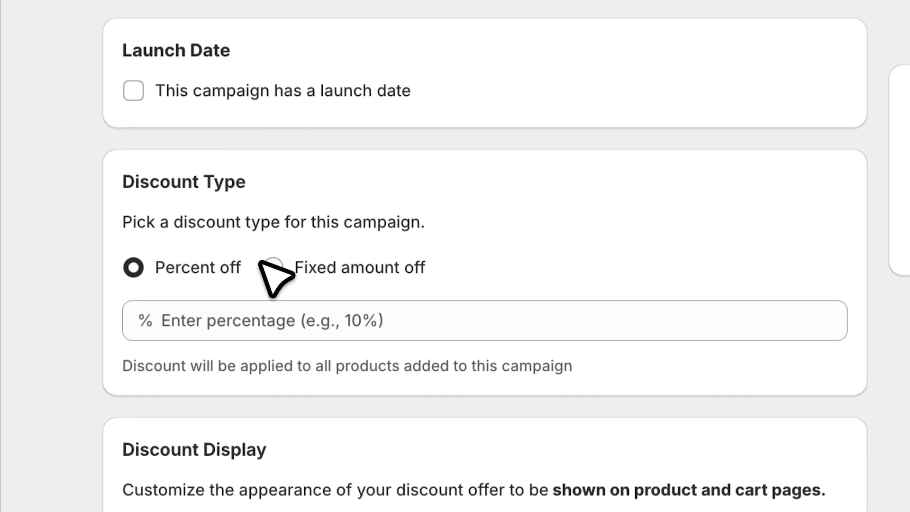
Step: Set the campaign's discount type to a fixed amount off of $10
{"action": "left_click", "coordinate": [274, 268]}
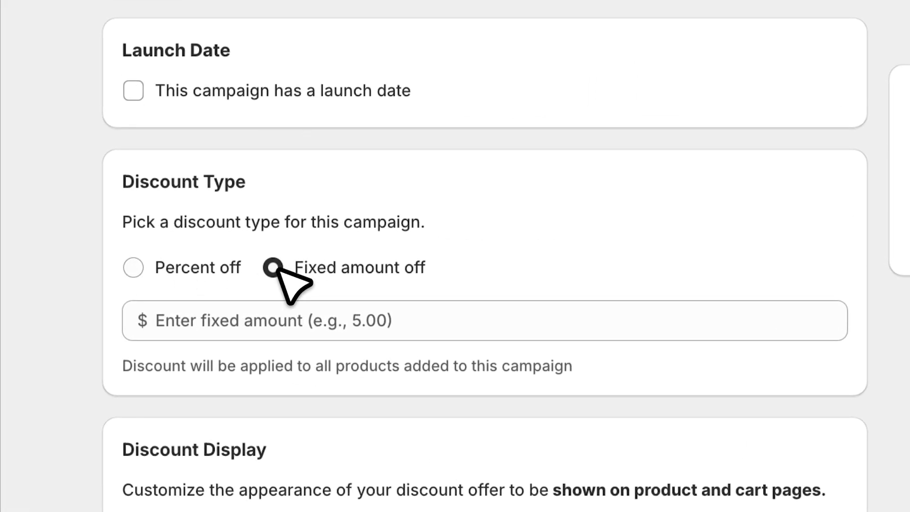
{"action": "left_click", "coordinate": [322, 326]}
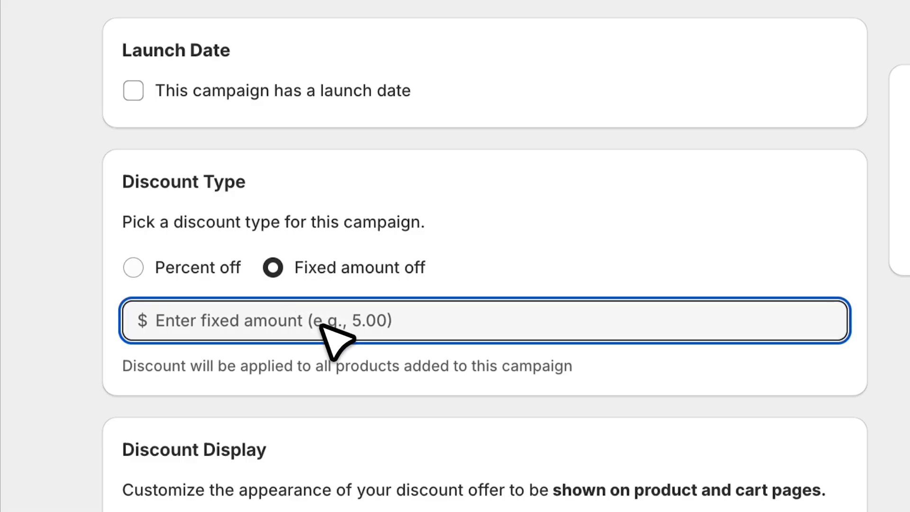
{"action": "type", "text": "10"}
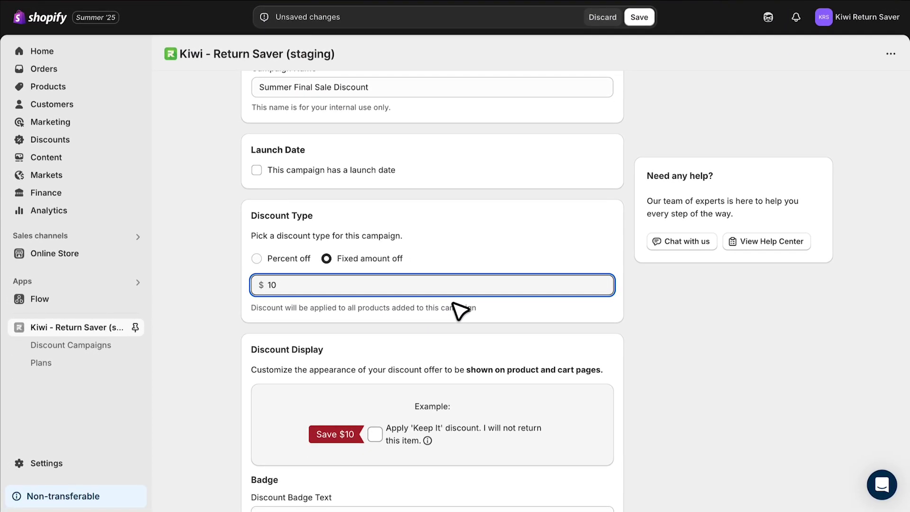
Step: Examine the discount display settings: the example preview, badge text, badge colors, checkbox message and info icon text
{"action": "scroll", "coordinate": [454, 306], "scroll_direction": "down", "scroll_amount": 5}
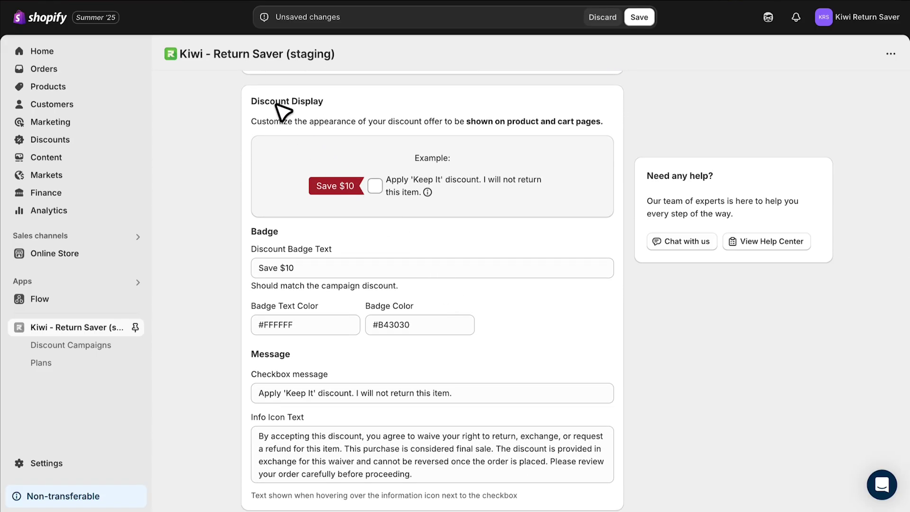
{"action": "mouse_move", "coordinate": [429, 193]}
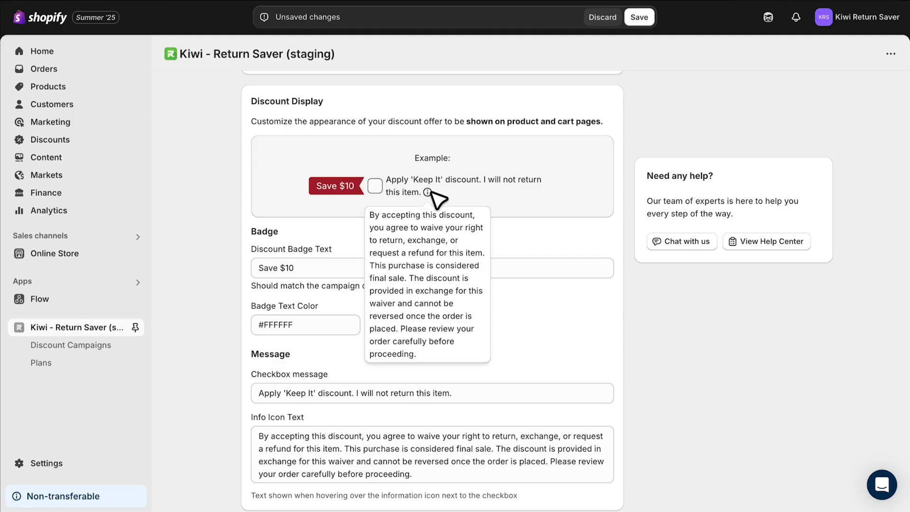
{"action": "left_click", "coordinate": [312, 269]}
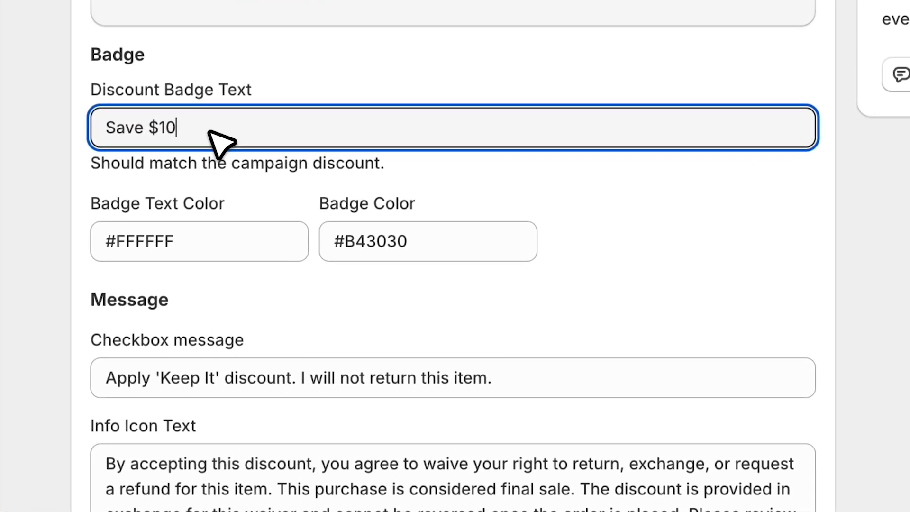
{"action": "left_click", "coordinate": [124, 128]}
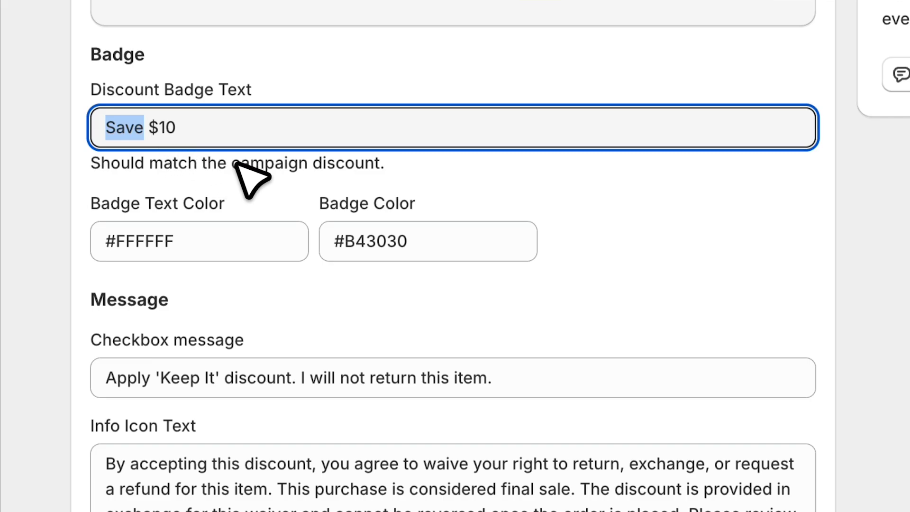
{"action": "left_click", "coordinate": [237, 243]}
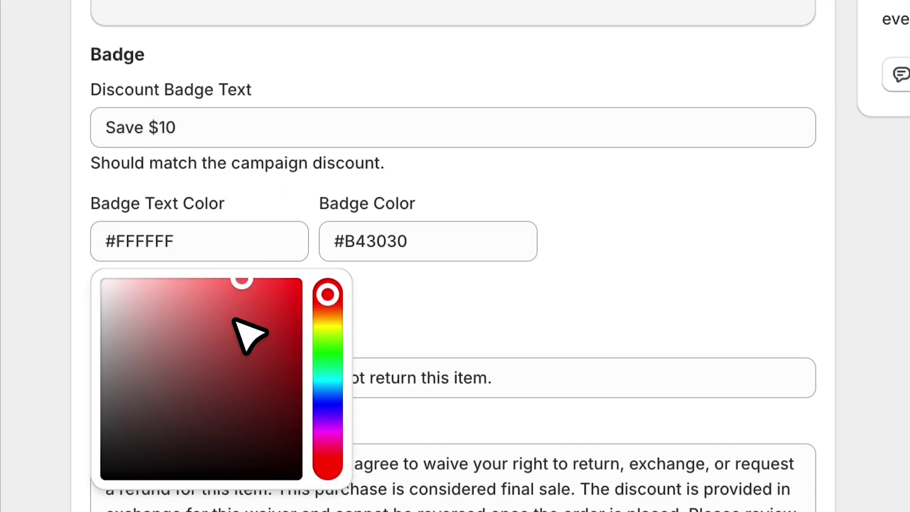
{"action": "left_click", "coordinate": [386, 253]}
{"action": "scroll", "coordinate": [497, 258], "scroll_direction": "down", "scroll_amount": 2}
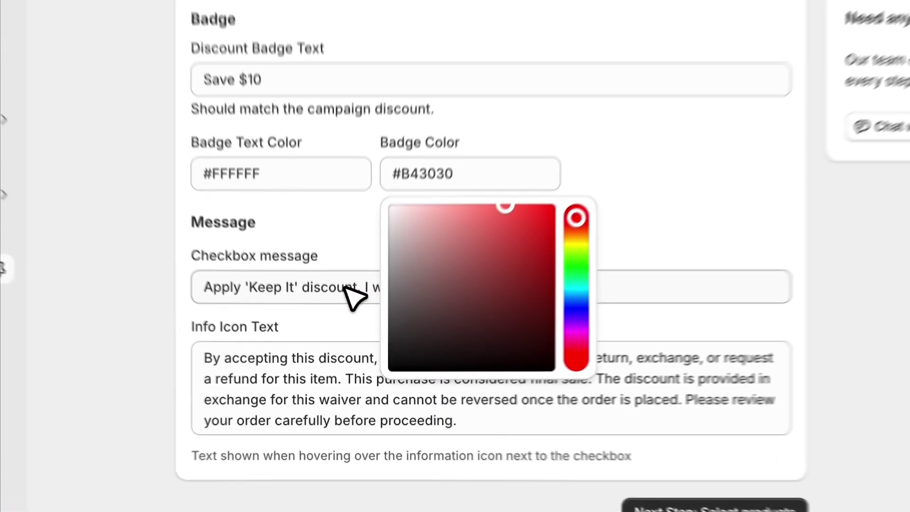
{"action": "left_click", "coordinate": [351, 339]}
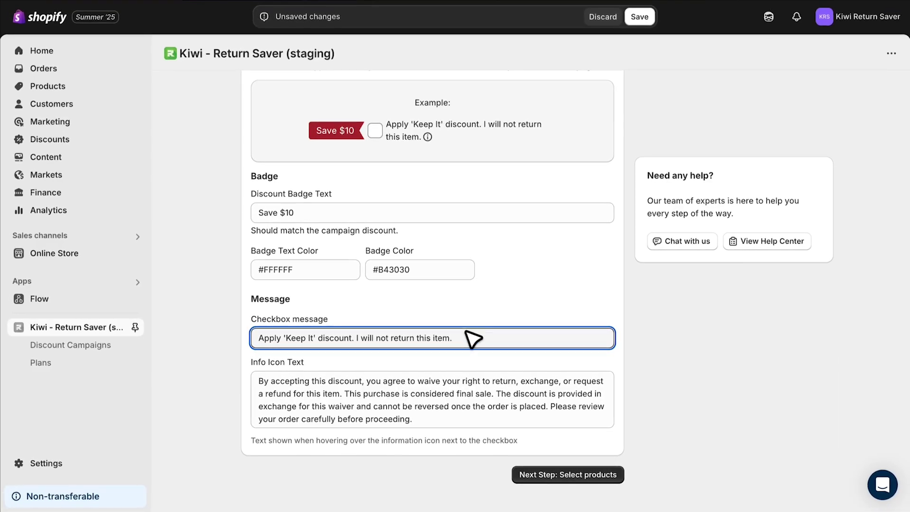
{"action": "mouse_move", "coordinate": [431, 139]}
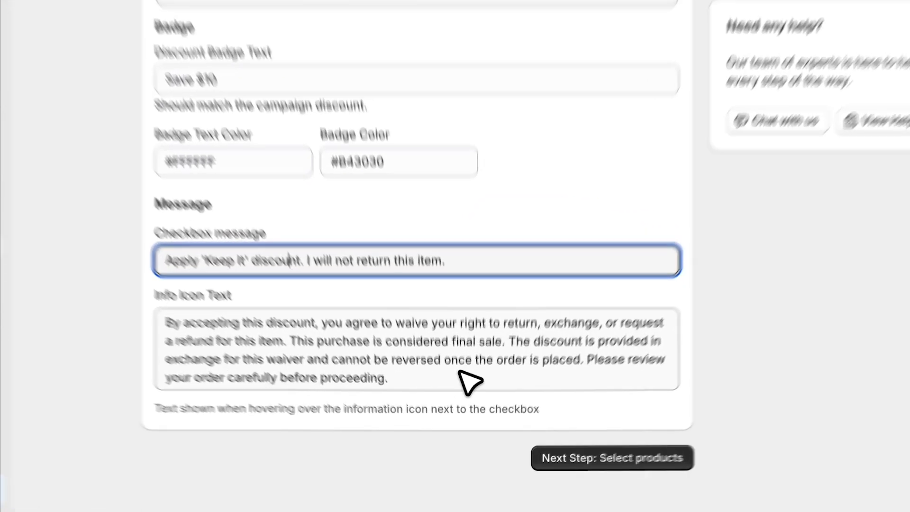
{"action": "left_click", "coordinate": [461, 415]}
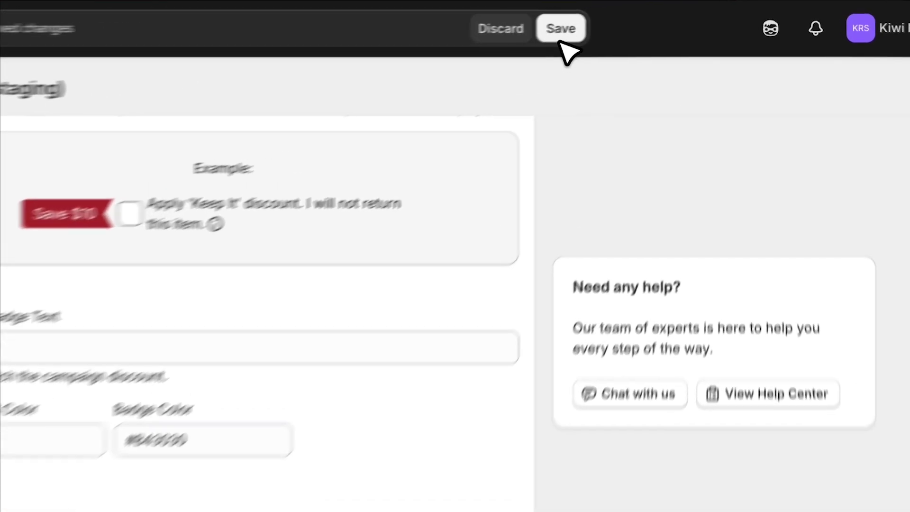
Step: Save the campaign details and open the selection of individual products for the campaign
{"action": "left_click", "coordinate": [639, 17]}
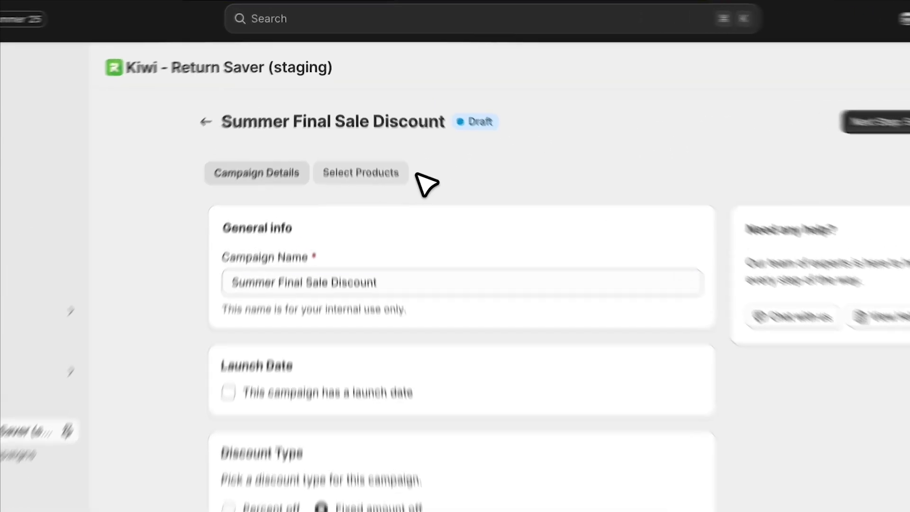
{"action": "left_click", "coordinate": [369, 135]}
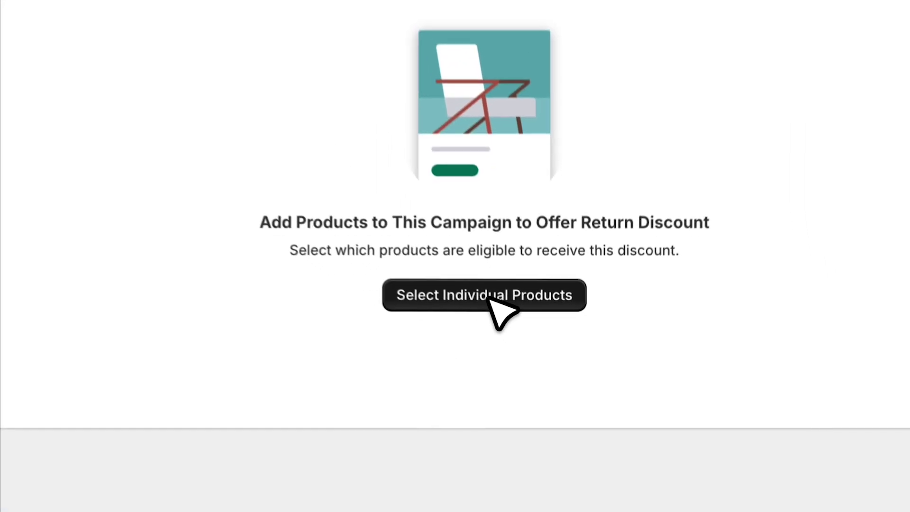
{"action": "left_click", "coordinate": [540, 364]}
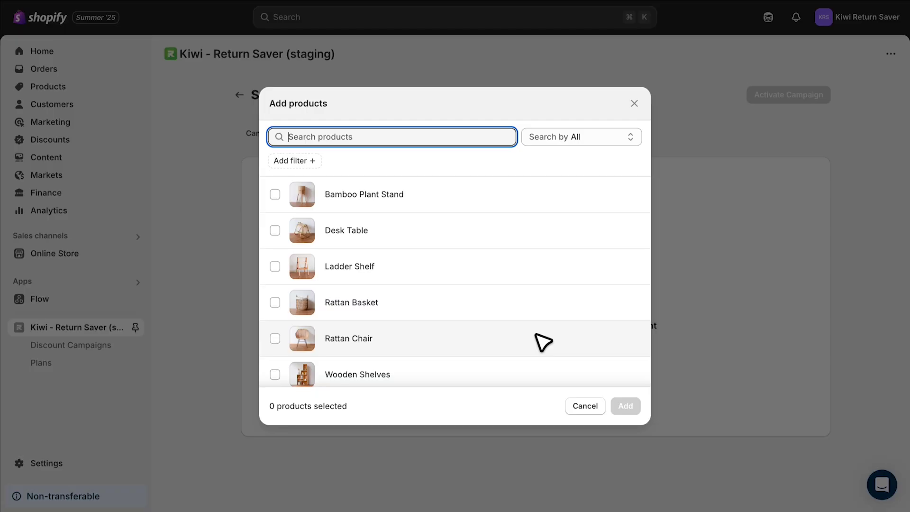
Step: Examine the product search criteria and the available filters, including the category and collection options
{"action": "left_click", "coordinate": [603, 141]}
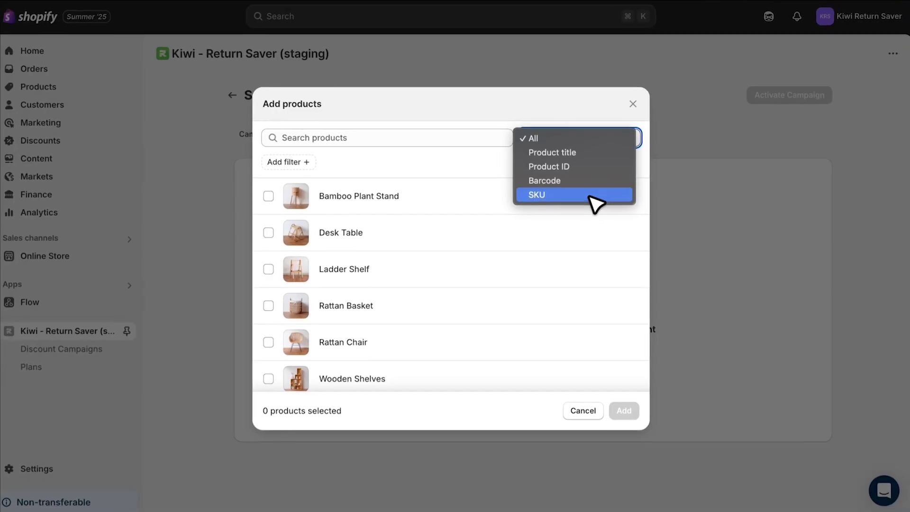
{"action": "left_click", "coordinate": [308, 162]}
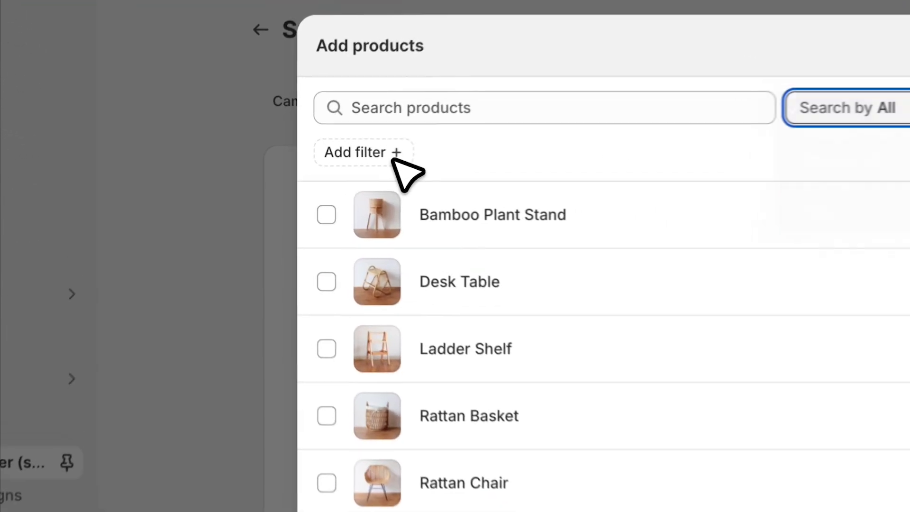
{"action": "left_click", "coordinate": [308, 164]}
{"action": "left_click", "coordinate": [398, 199]}
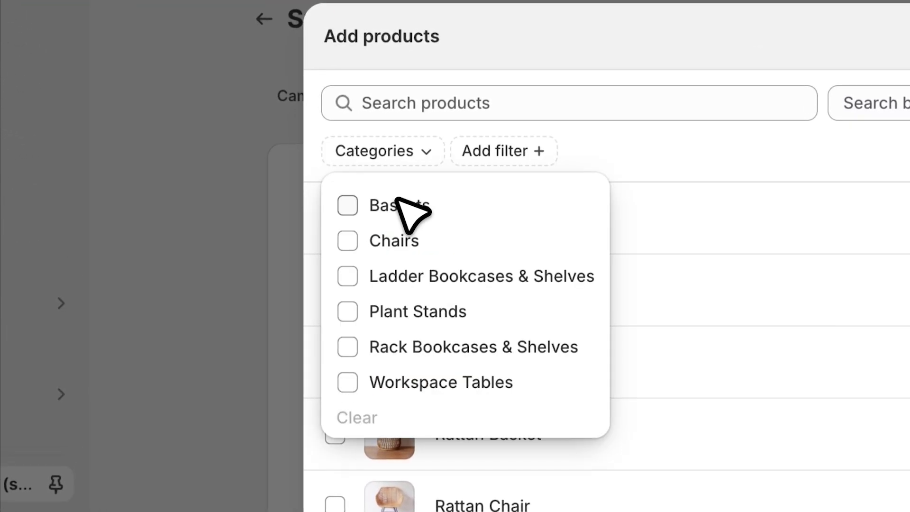
{"action": "left_click", "coordinate": [493, 153]}
{"action": "left_click", "coordinate": [399, 239]}
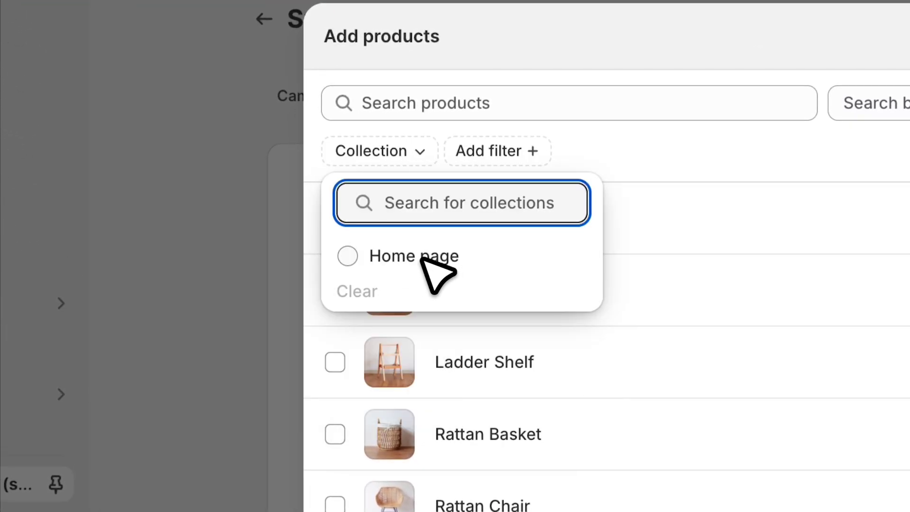
{"action": "left_click", "coordinate": [499, 158]}
{"action": "left_click", "coordinate": [416, 154]}
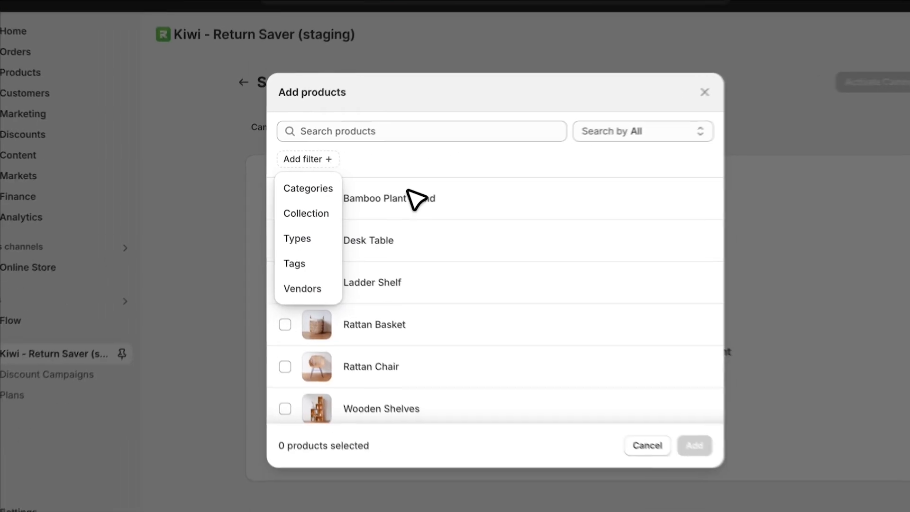
{"action": "left_click", "coordinate": [585, 166]}
Step: Add Bamboo Plant Stand, Desk Table and Ladder Shelf to the campaign and activate it
{"action": "left_click", "coordinate": [275, 196]}
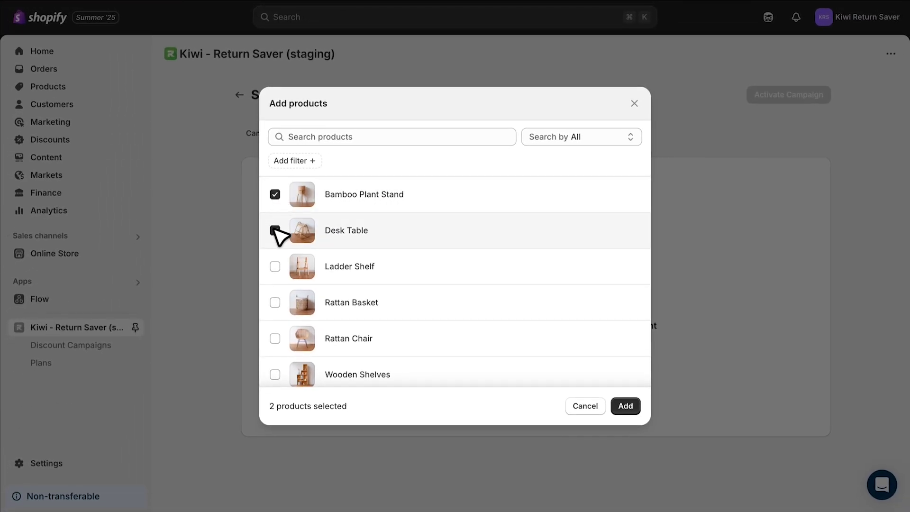
{"action": "left_click", "coordinate": [275, 266]}
{"action": "left_click", "coordinate": [625, 405]}
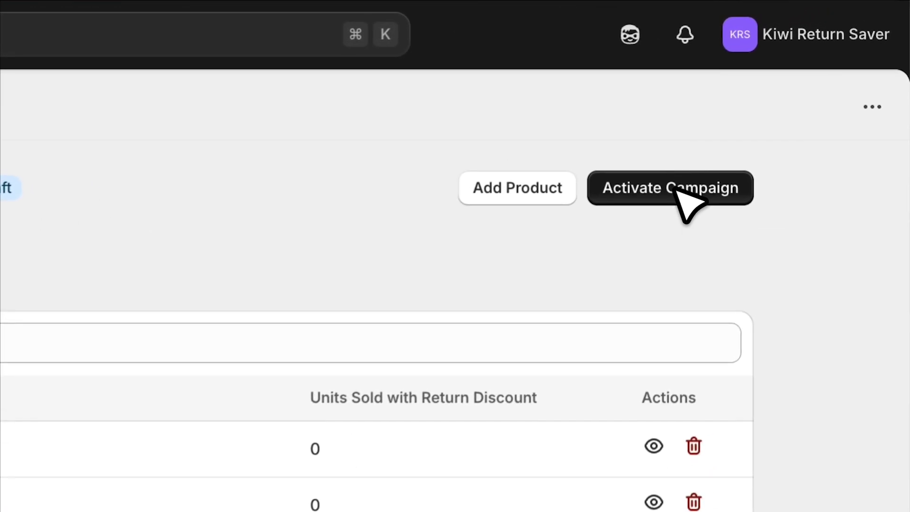
{"action": "left_click", "coordinate": [676, 187]}
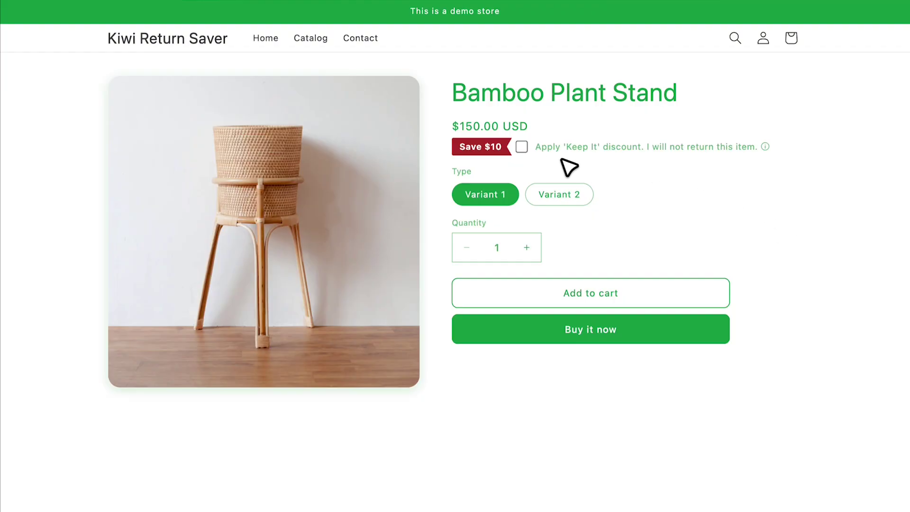
Step: On the storefront, add one Bamboo Plant Stand, Variant 1, to the cart and apply the 'Keep It' discount there
{"action": "mouse_move", "coordinate": [766, 147]}
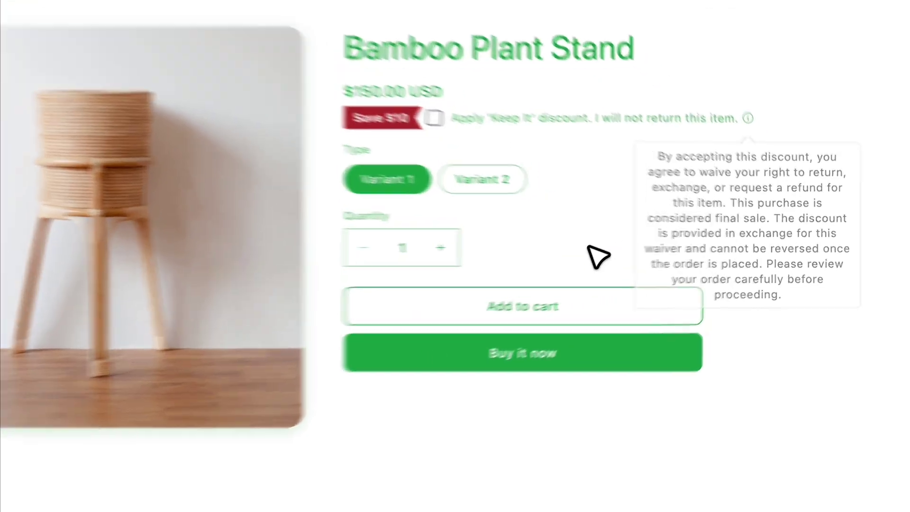
{"action": "left_click", "coordinate": [602, 297]}
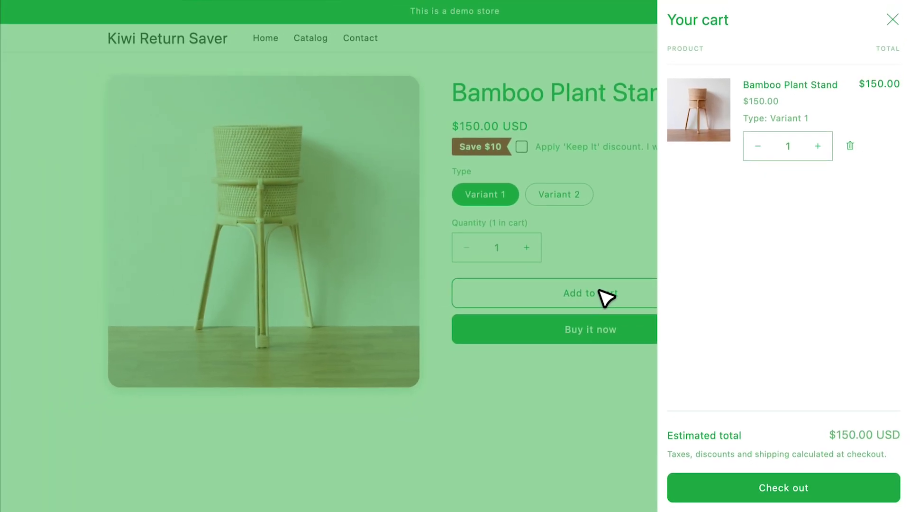
{"action": "left_click", "coordinate": [753, 173]}
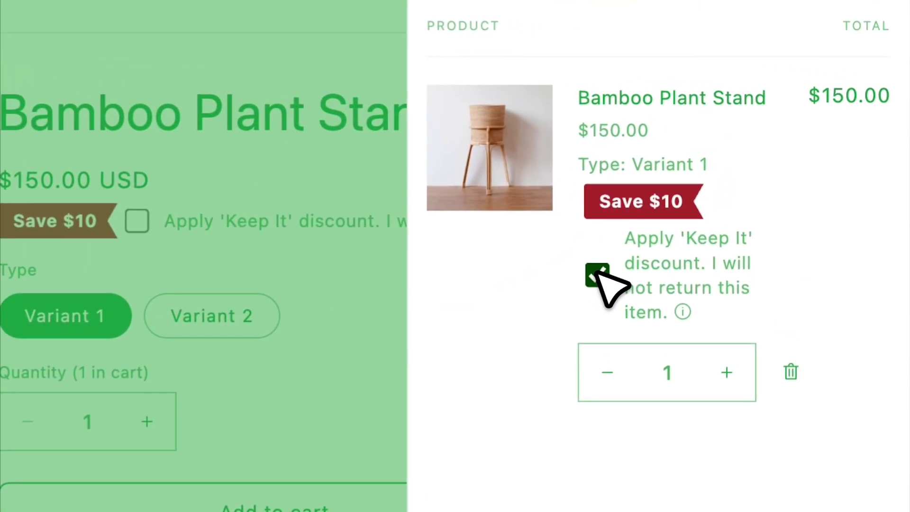